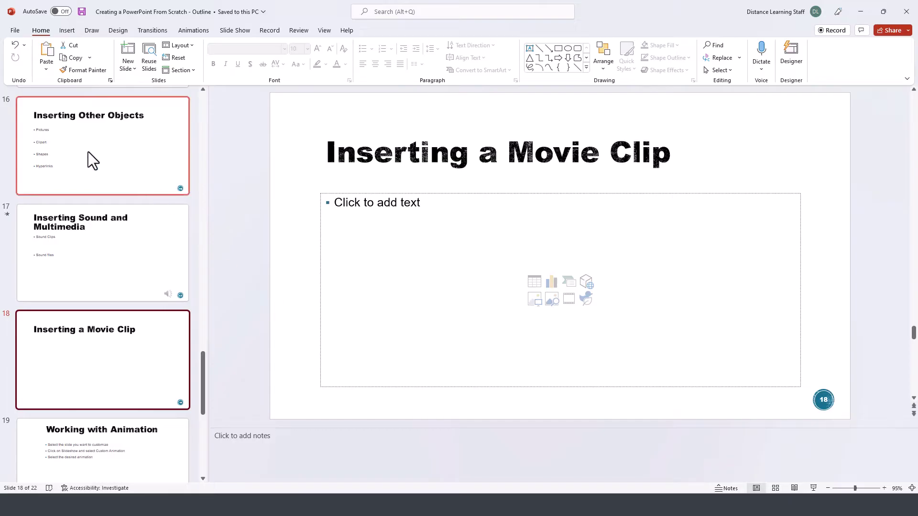
Insert Sample Video from the PowerPoint Handouts - Sample Files folder onto slide 18 and enlarge it.
click(67, 31)
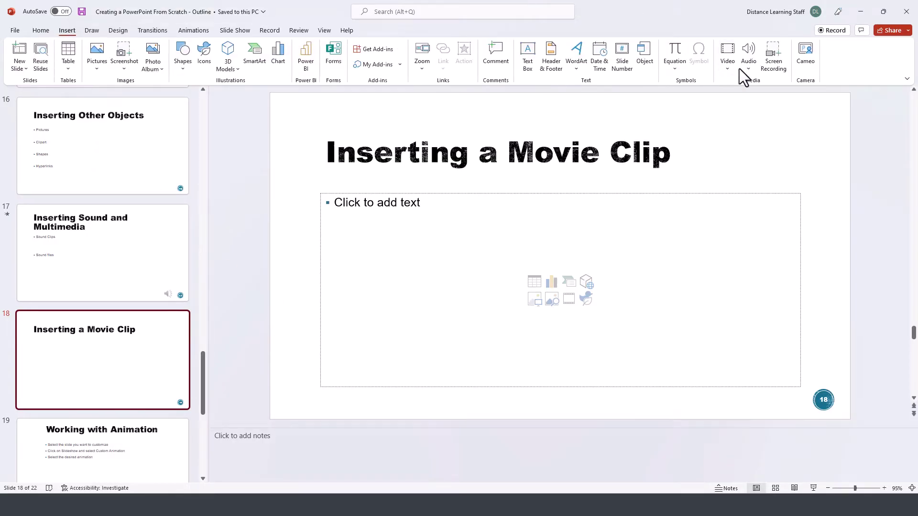
click(727, 70)
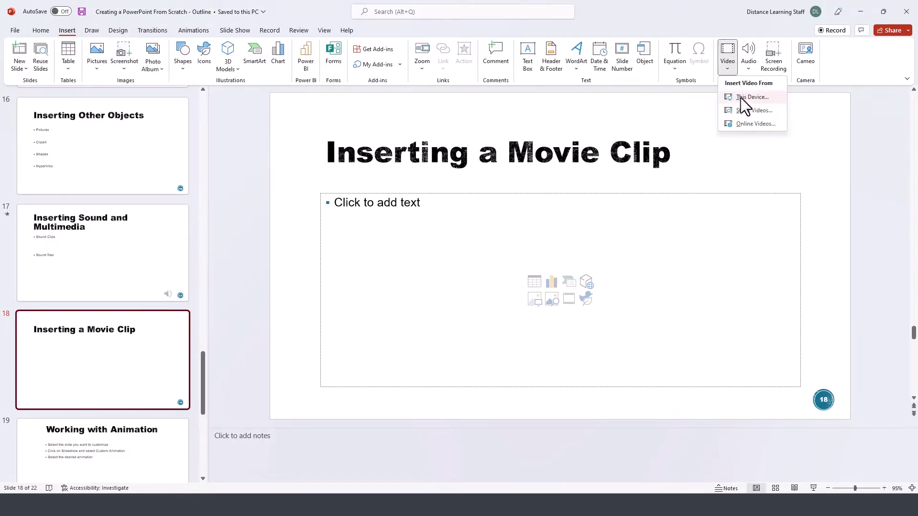
click(750, 122)
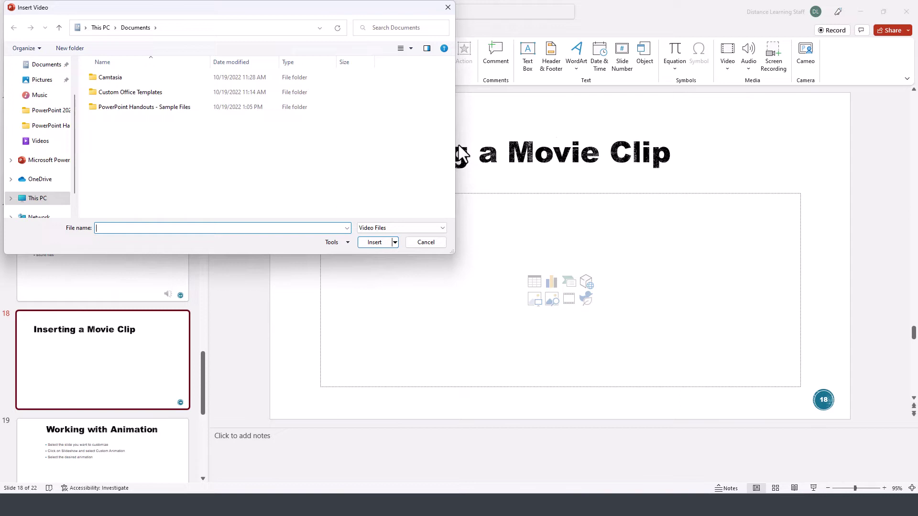
double_click(117, 92)
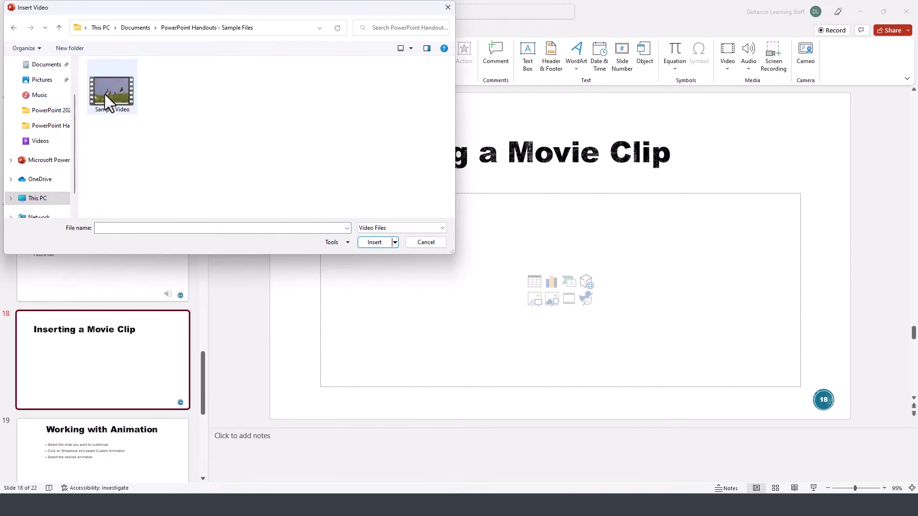
click(105, 94)
click(374, 245)
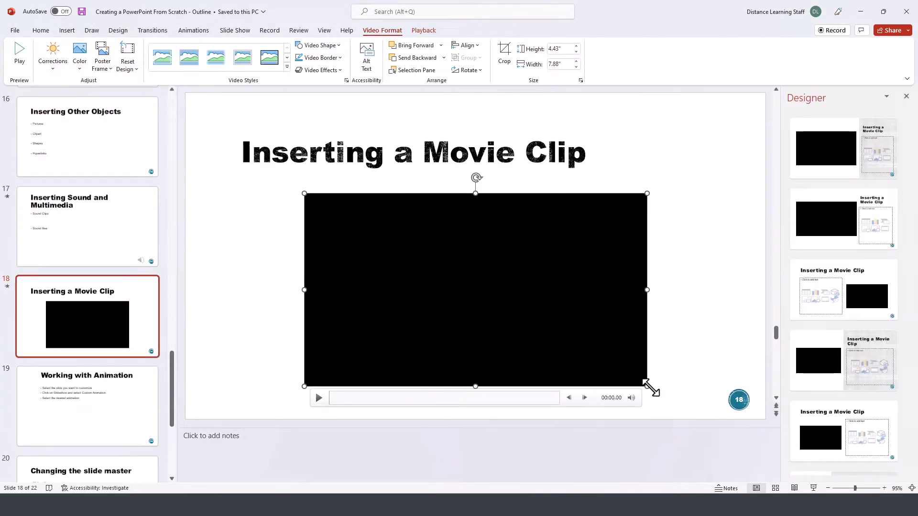
mouse_move(646, 386)
mouse_down()
mouse_move(678, 395)
mouse_move(618, 387)
mouse_up()
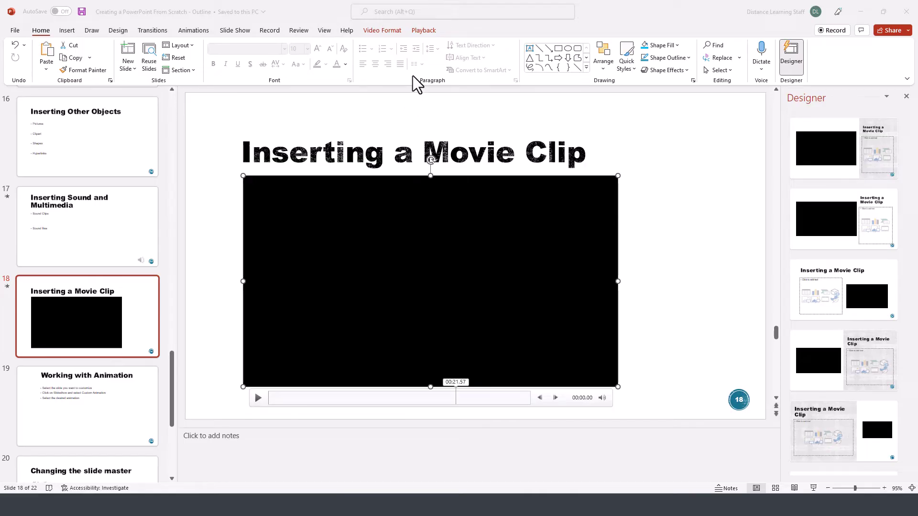
Change the slide 18 video's Playback Start option from On Click to Automatically.
click(423, 32)
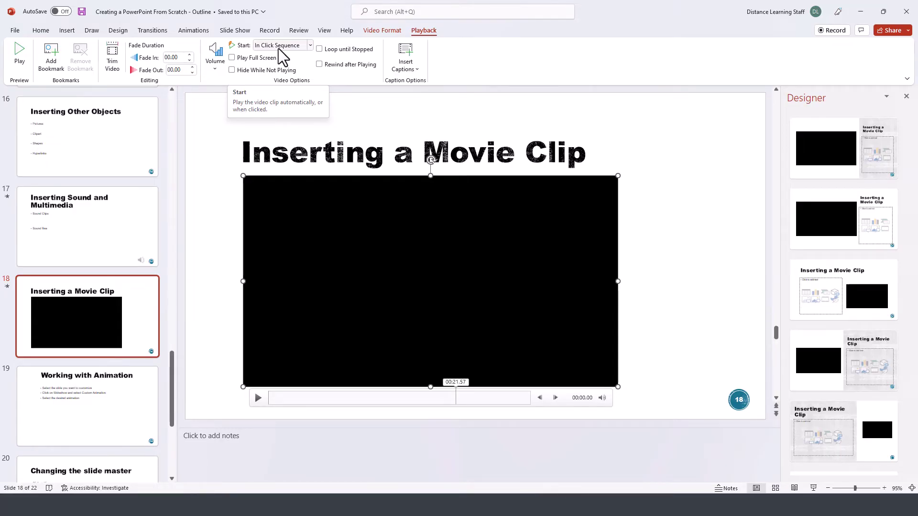
click(276, 46)
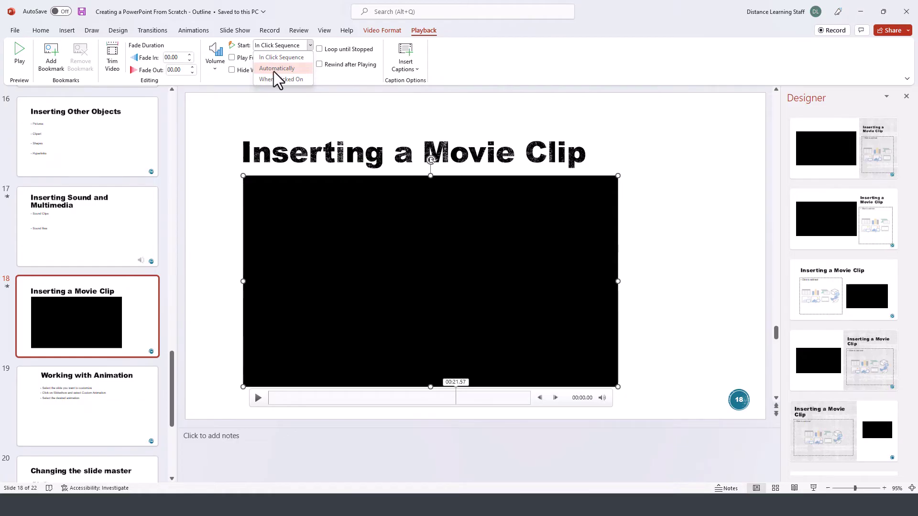
click(274, 71)
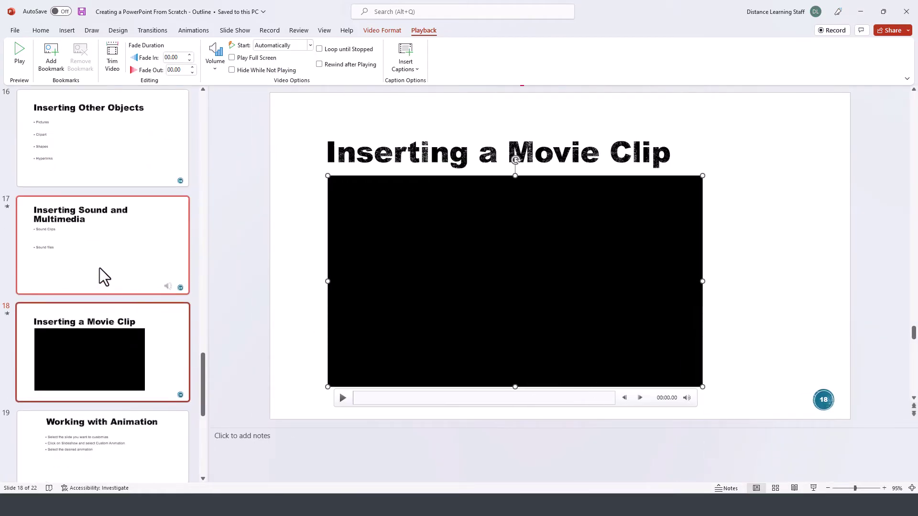
Select slide 17, 'Inserting Sound and Multimedia', ahead of the slide show preview.
click(93, 279)
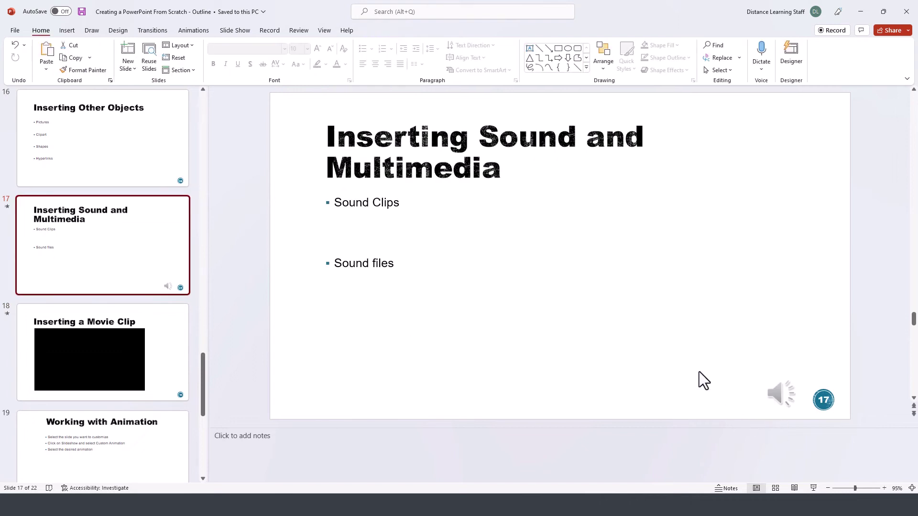